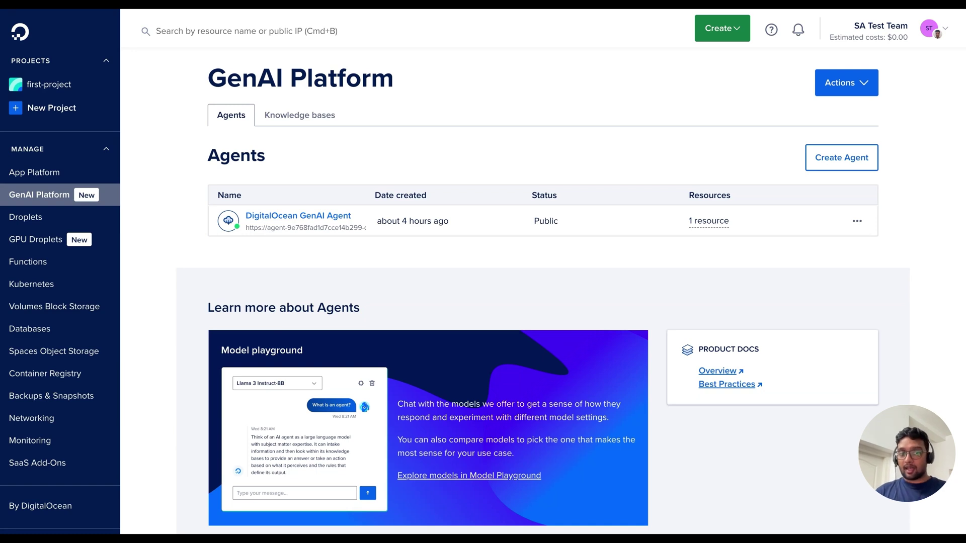
Check the Knowledge bases list, then open the DigitalOcean GenAI Agent from the Agents list.
{"action": "key", "text": "Tab"}
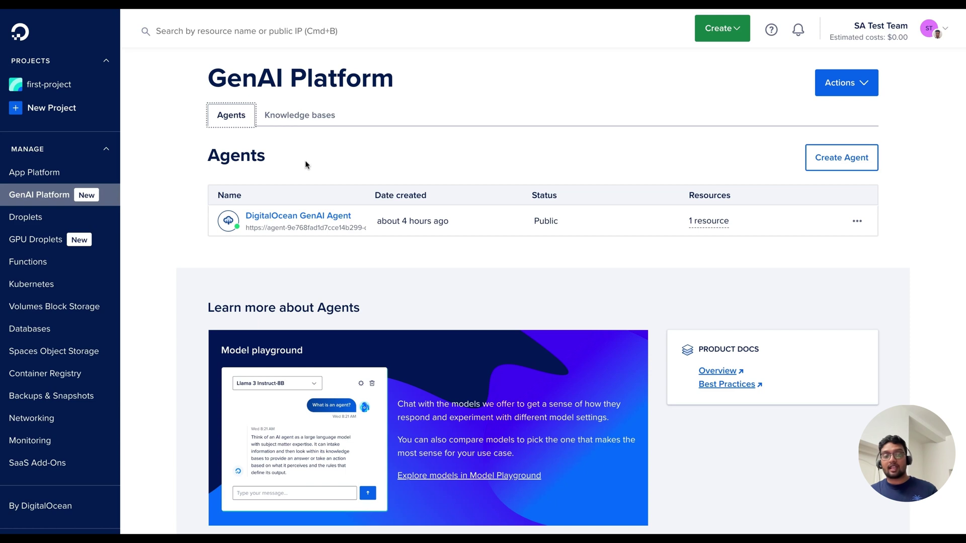
{"action": "left_click", "coordinate": [300, 124]}
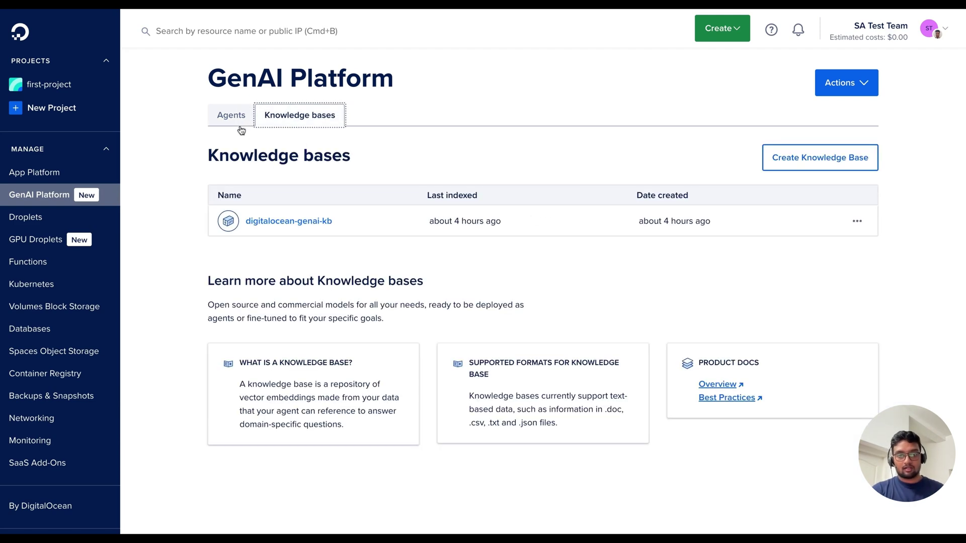
{"action": "left_click", "coordinate": [236, 119]}
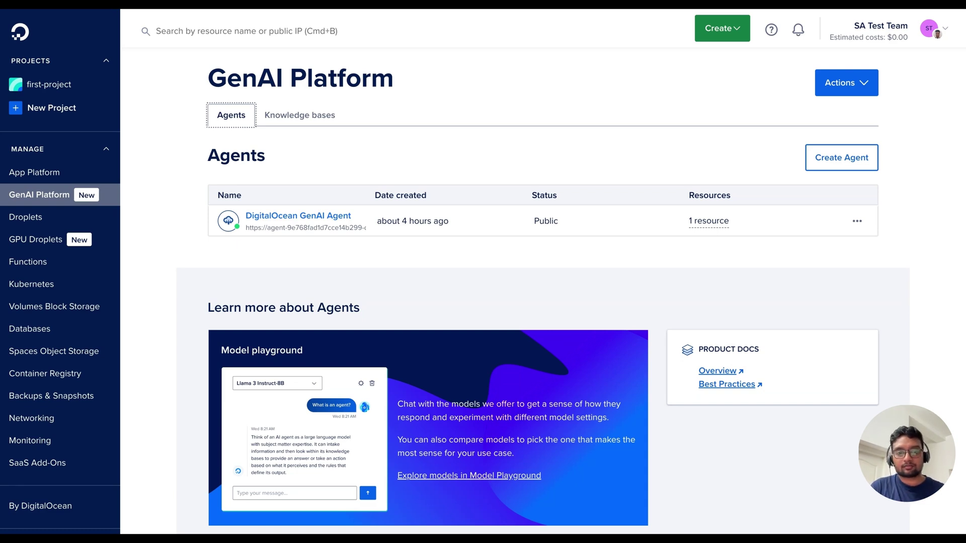
{"action": "left_click", "coordinate": [313, 216]}
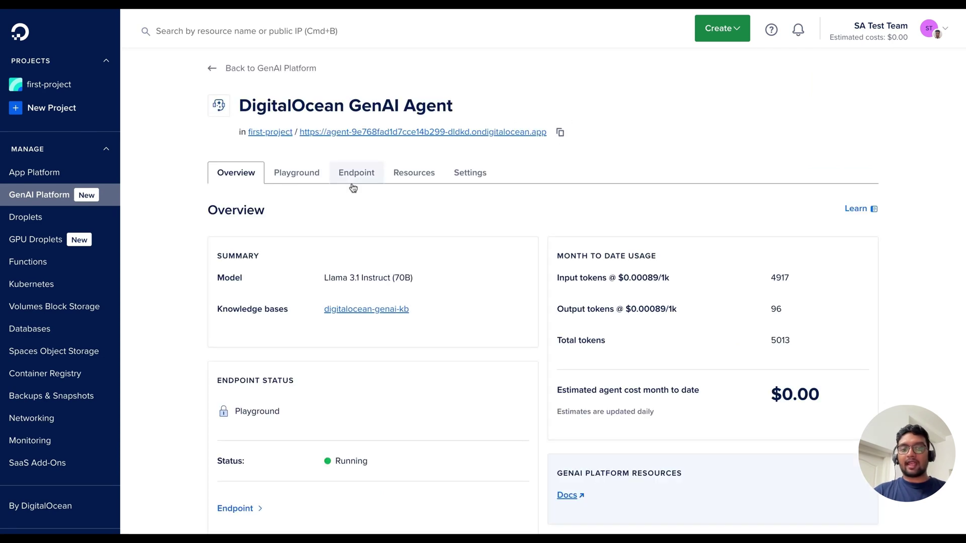
Set the agent's endpoint availability to Public and scroll down to the chatbot embed snippet.
{"action": "left_click", "coordinate": [353, 188]}
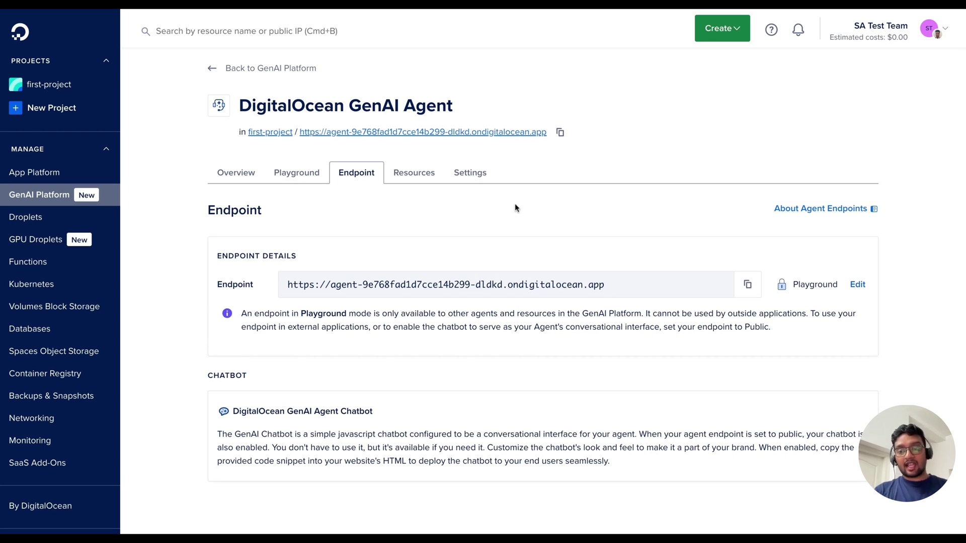
{"action": "left_click", "coordinate": [850, 284]}
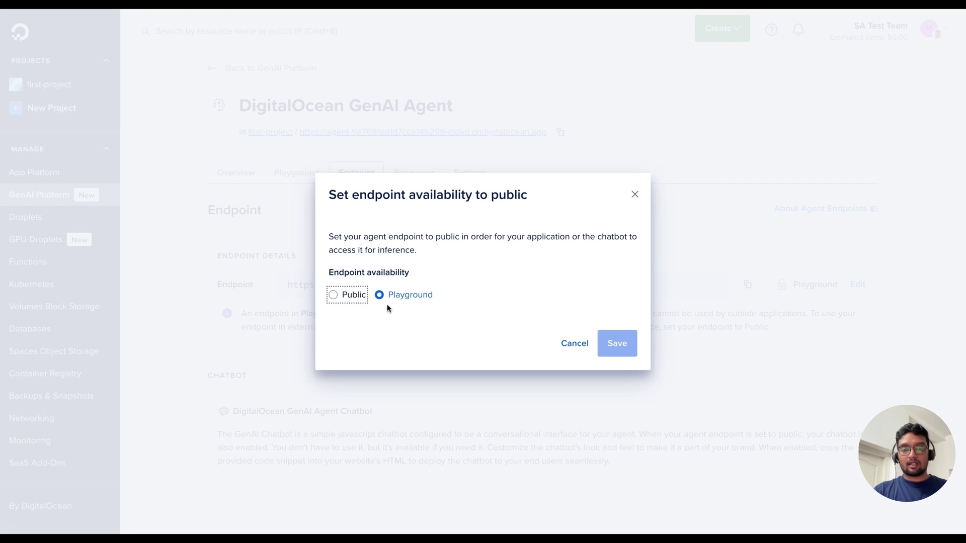
{"action": "left_click", "coordinate": [334, 296]}
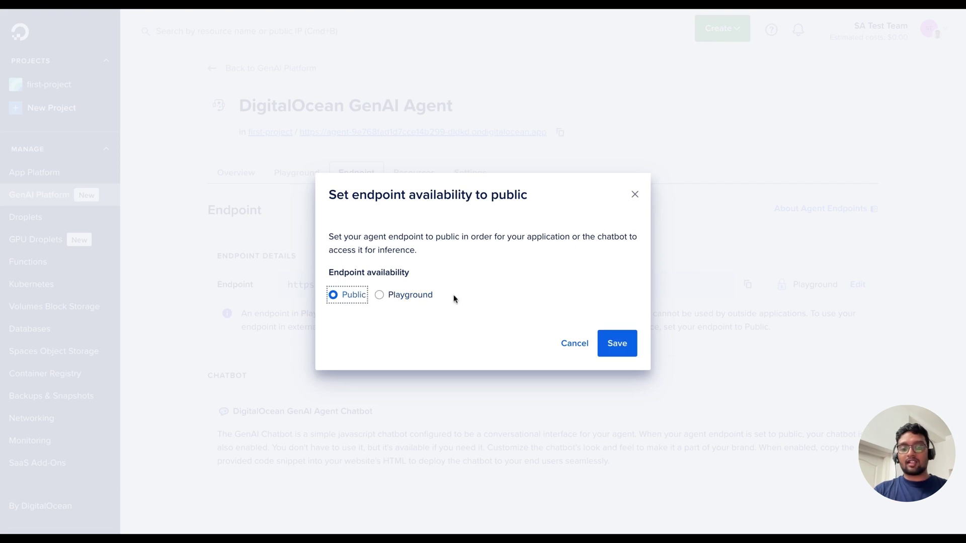
{"action": "left_click", "coordinate": [623, 343]}
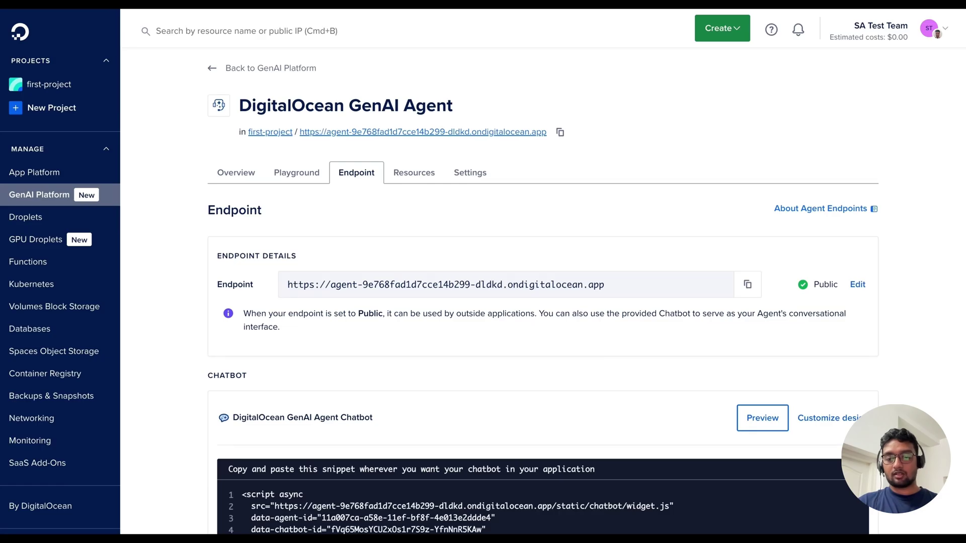
{"action": "scroll", "coordinate": [460, 369], "scroll_direction": "down", "scroll_amount": 2}
{"action": "scroll", "coordinate": [379, 491], "scroll_direction": "down", "scroll_amount": 3}
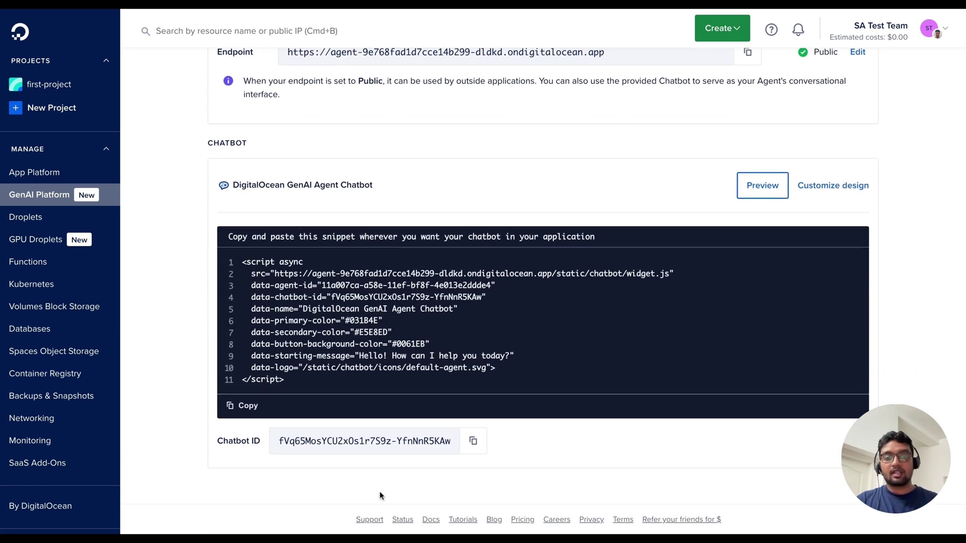
Copy the chatbot embed script snippet.
{"action": "left_click", "coordinate": [249, 408]}
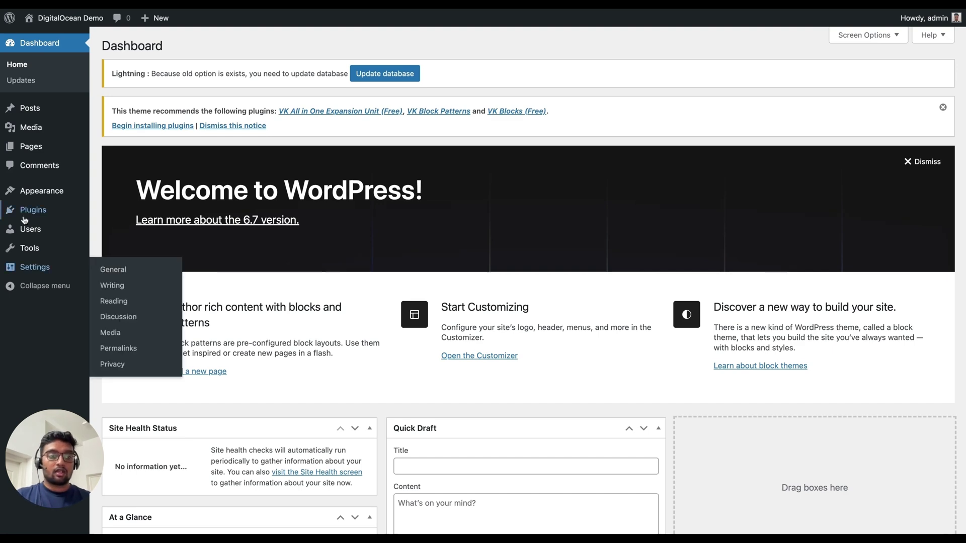
Find the Insert Headers And Footers plugin through the Add New Plugin search and install it.
{"action": "mouse_move", "coordinate": [25, 209]}
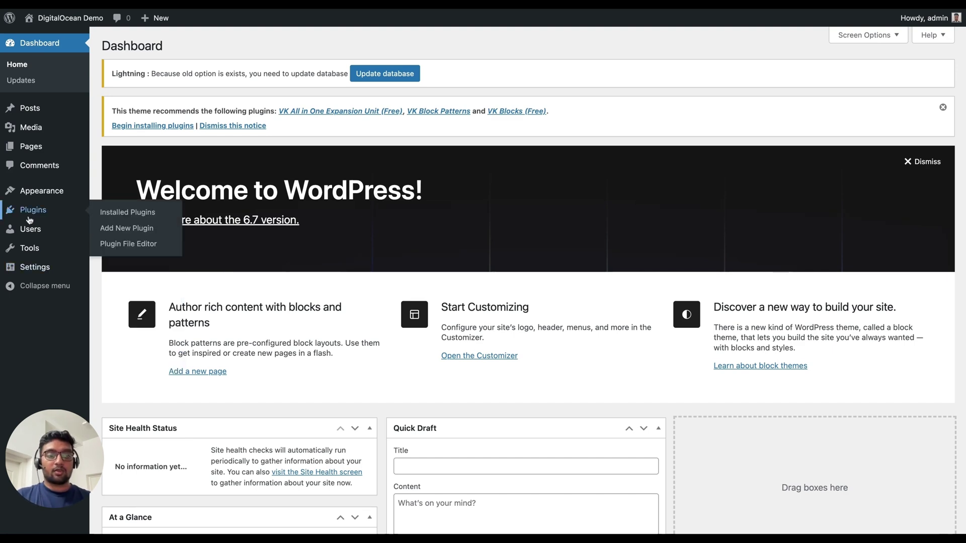
{"action": "left_click", "coordinate": [115, 229]}
{"action": "left_click", "coordinate": [761, 127]}
{"action": "key", "text": "ctrl+v"}
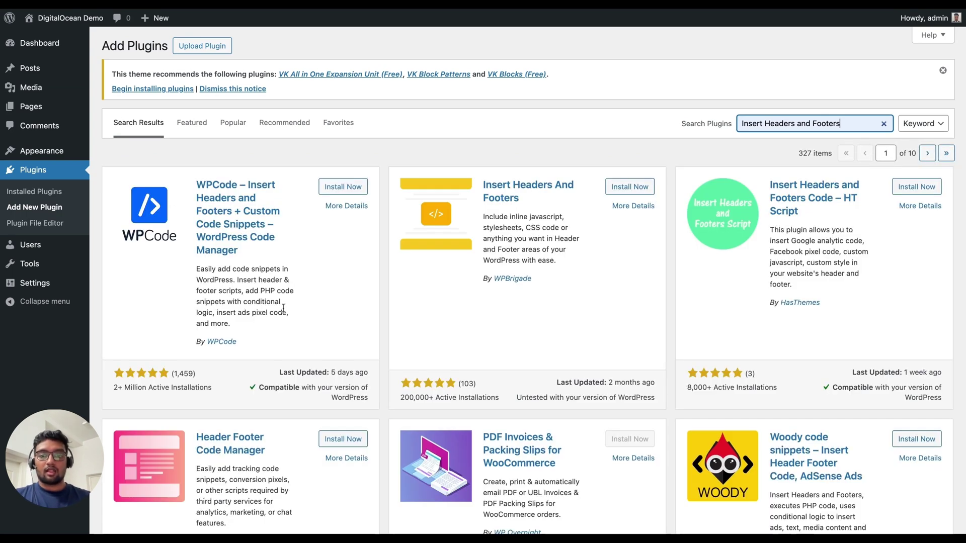
{"action": "left_click", "coordinate": [617, 188]}
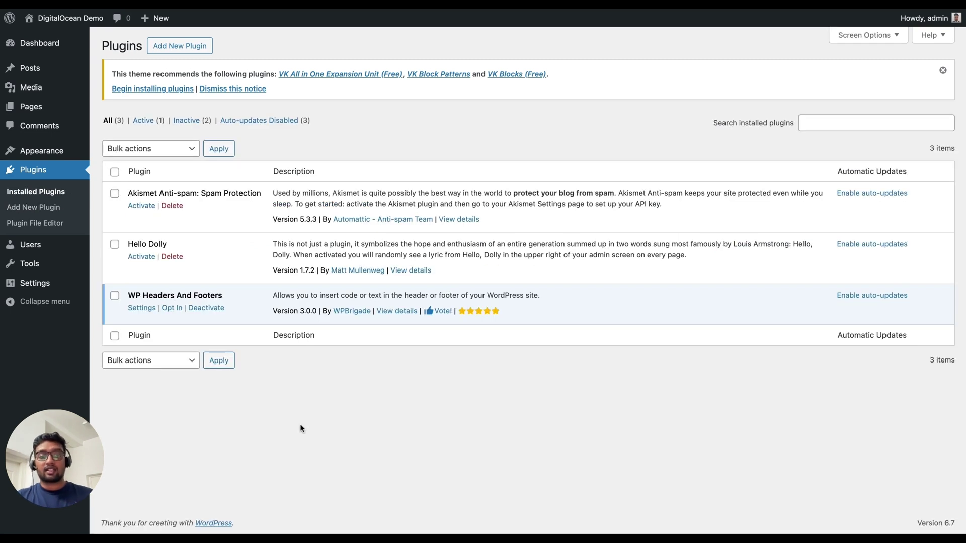
{"action": "mouse_move", "coordinate": [51, 289]}
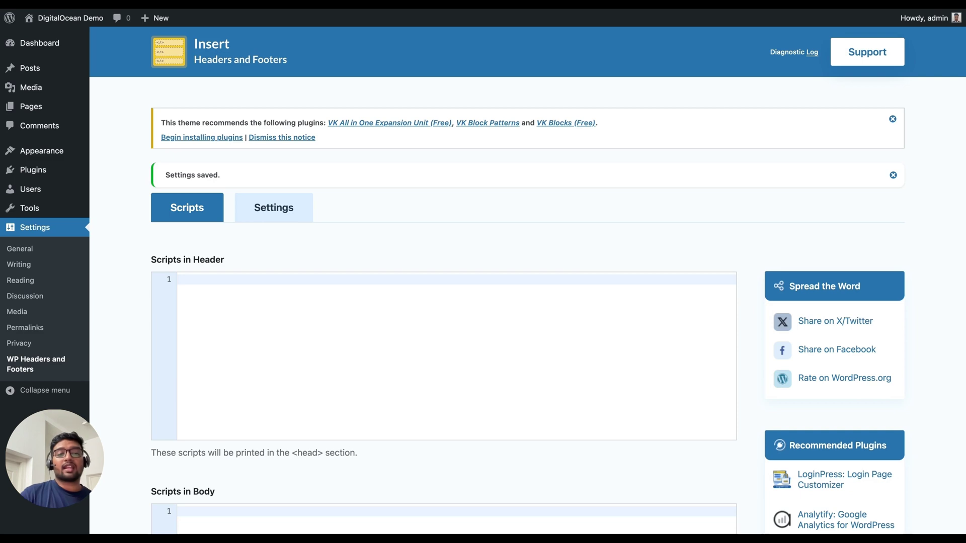
Paste the 11-line chatbot embed script into the Scripts in Footer box.
{"action": "scroll", "coordinate": [539, 276], "scroll_direction": "down", "scroll_amount": 10}
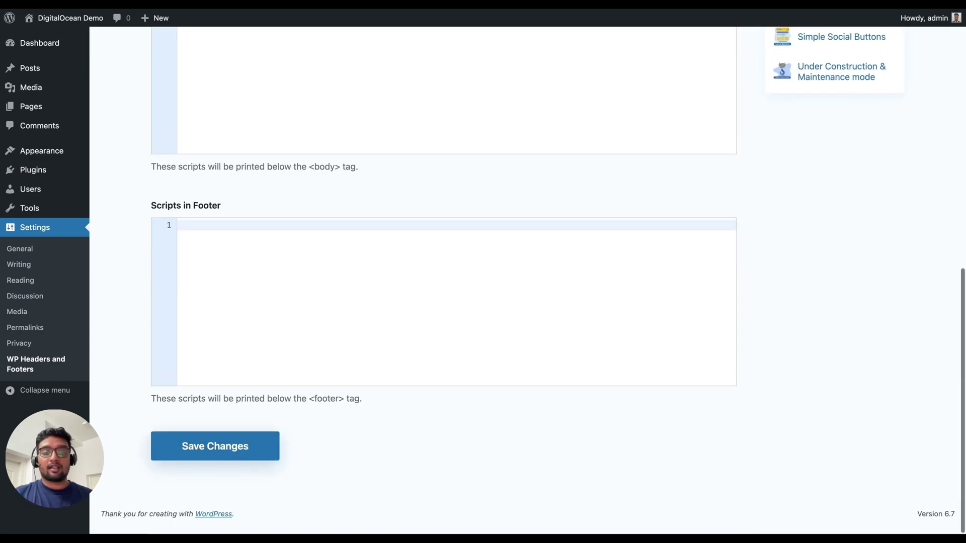
{"action": "left_click", "coordinate": [263, 264]}
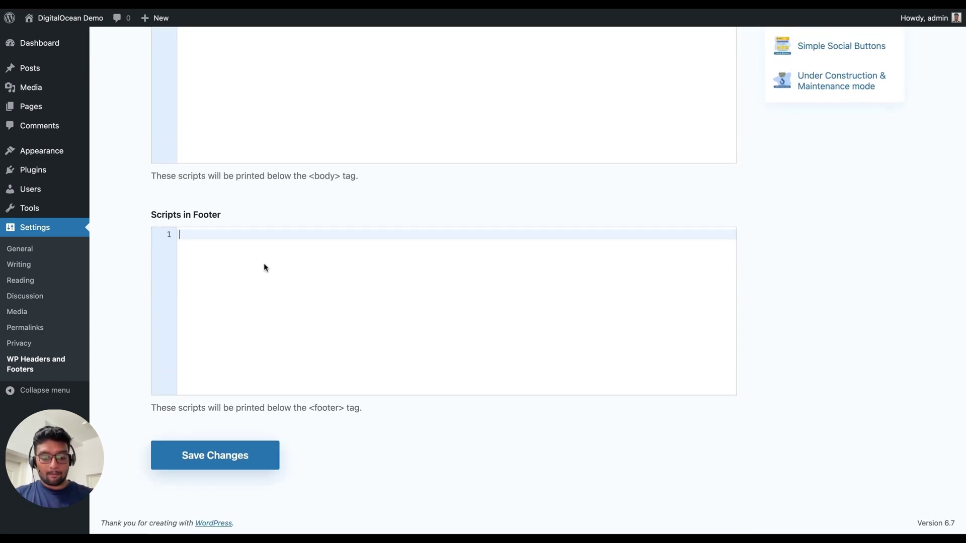
{"action": "key", "text": "ctrl+v"}
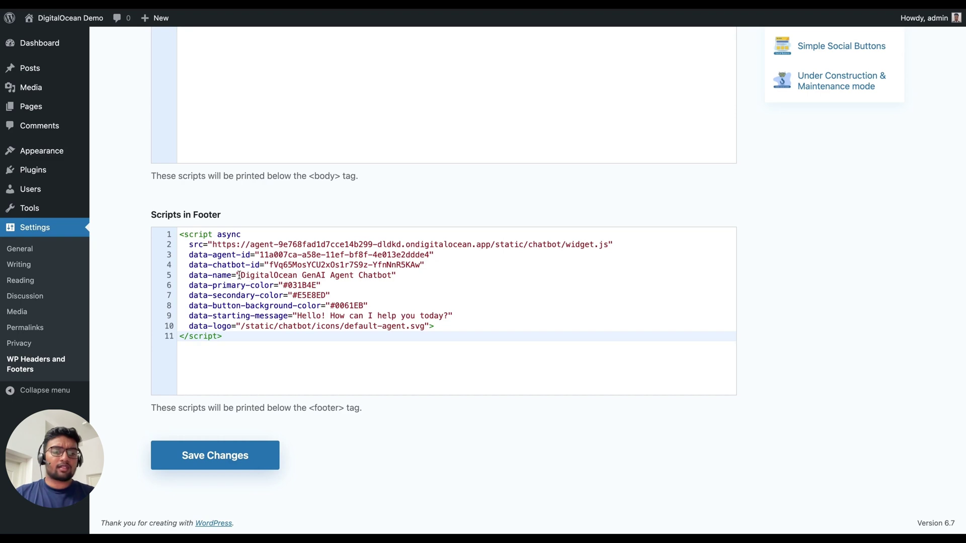
{"action": "left_click_drag", "start_coordinate": [240, 275], "coordinate": [412, 317]}
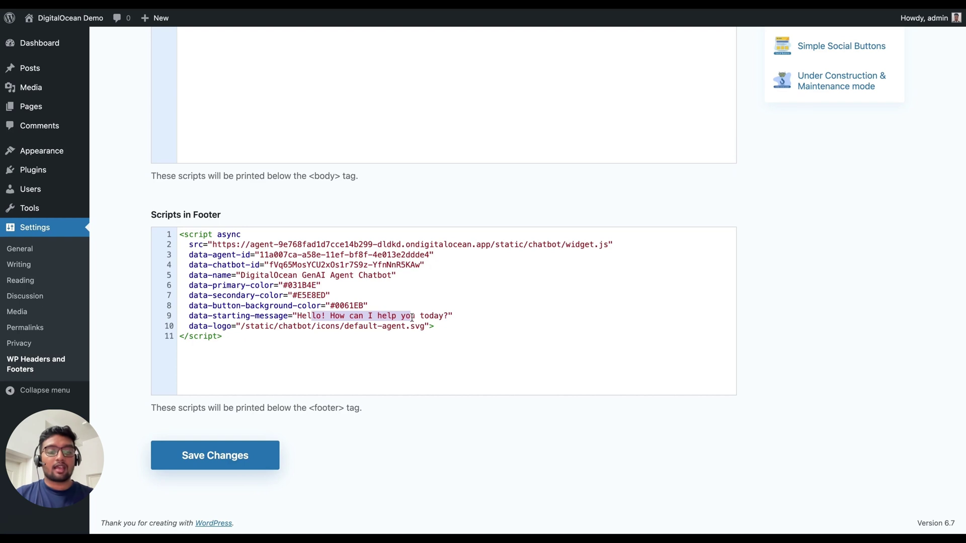
{"action": "scroll", "coordinate": [352, 352], "scroll_direction": "up", "scroll_amount": 1}
{"action": "left_click", "coordinate": [275, 394]}
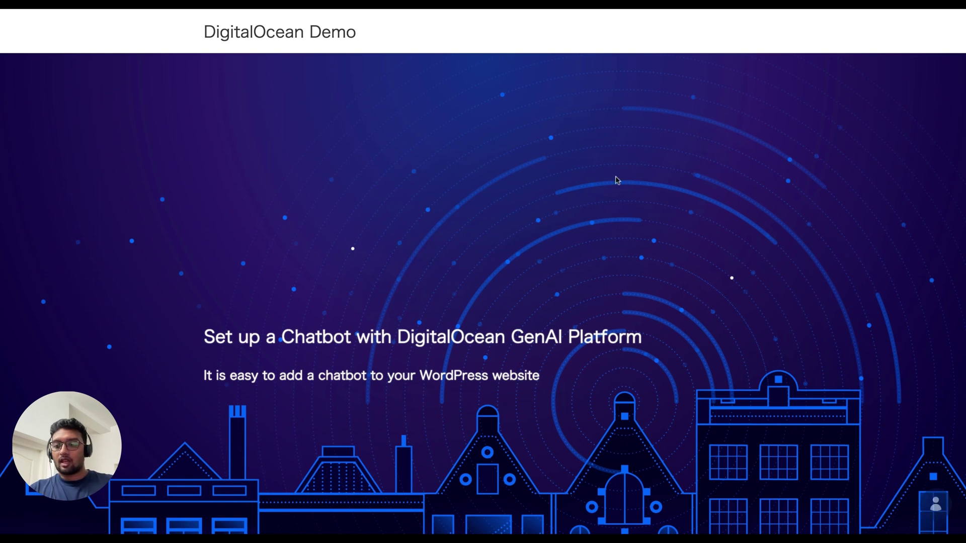
Send 'Hello' in the site's chat widget, then switch to the server terminal.
{"action": "scroll", "coordinate": [855, 323], "scroll_direction": "down", "scroll_amount": 2}
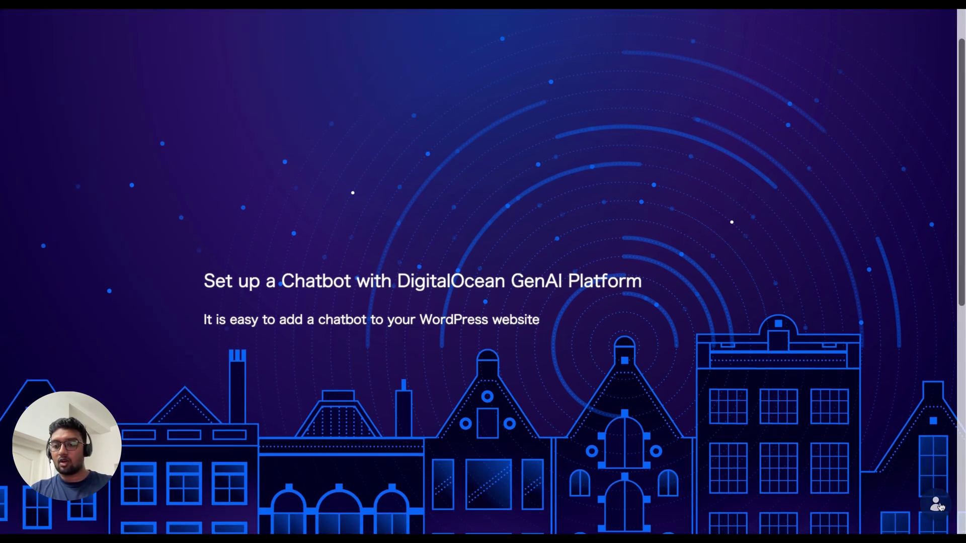
{"action": "left_click", "coordinate": [937, 505]}
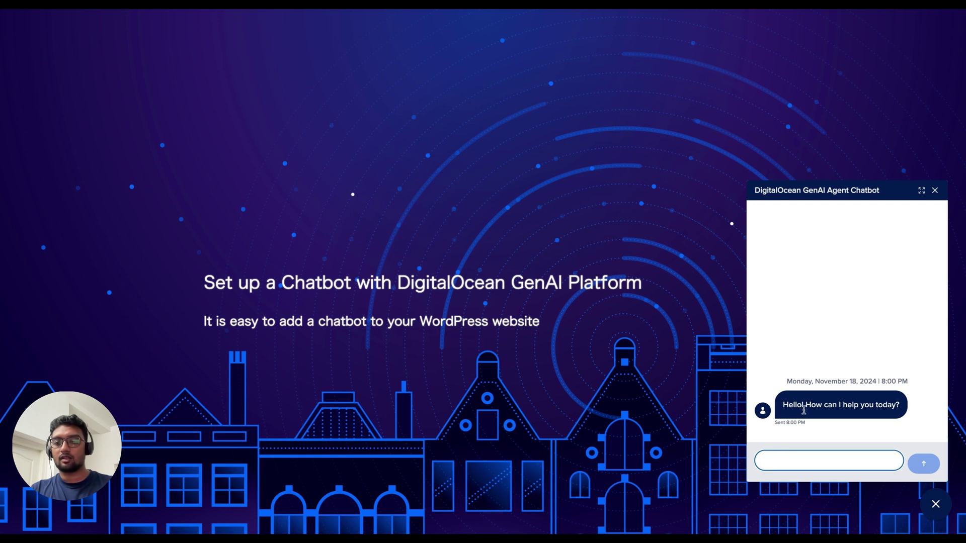
{"action": "type", "text": "Hello"}
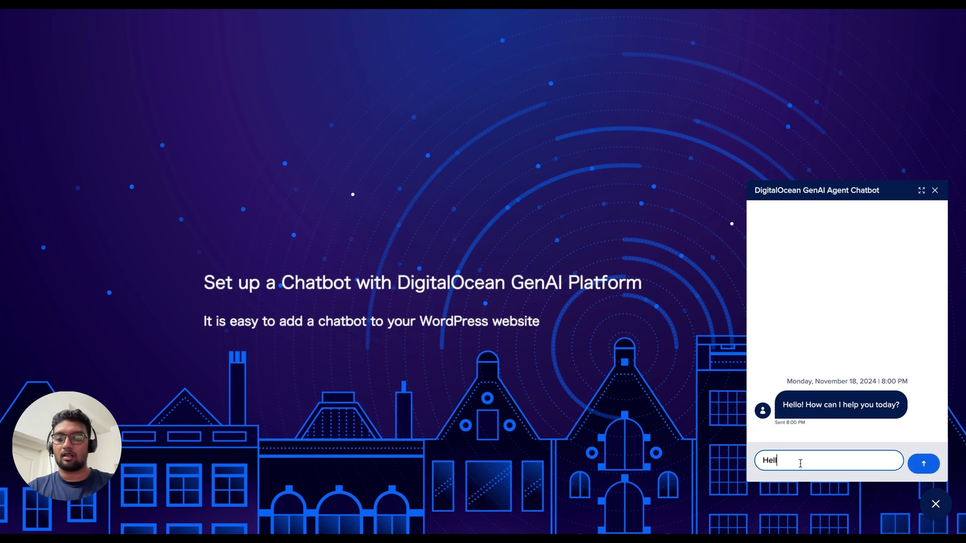
{"action": "key", "text": "Return"}
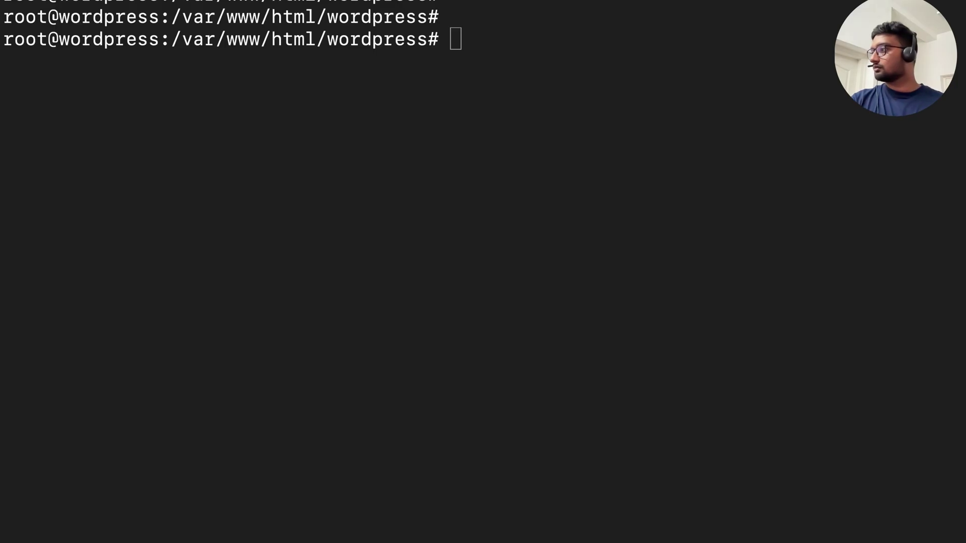
{"action": "left_click", "coordinate": [530, 148]}
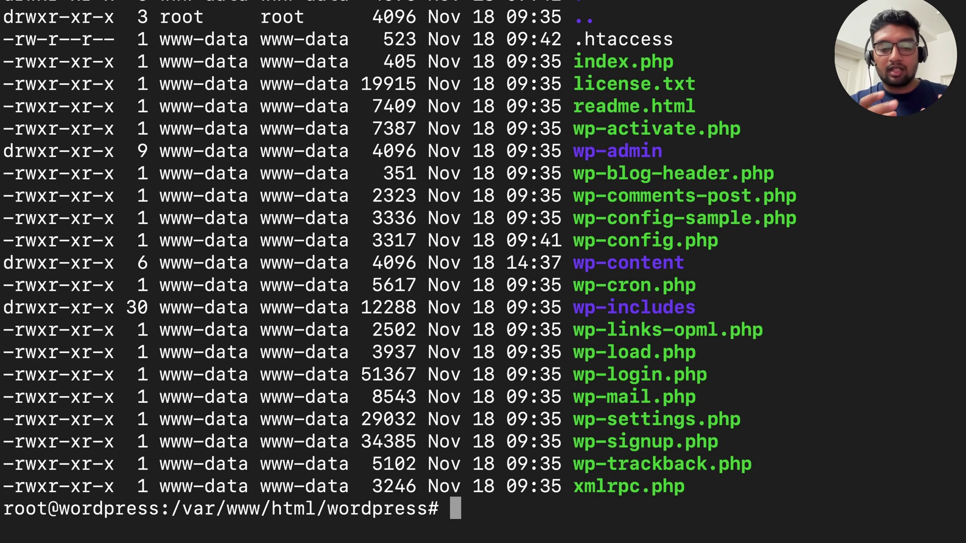
Move into wp-content/themes/lightning, listing folder contents along the way with ls -al.
{"action": "type", "text": "cd wp-c"}
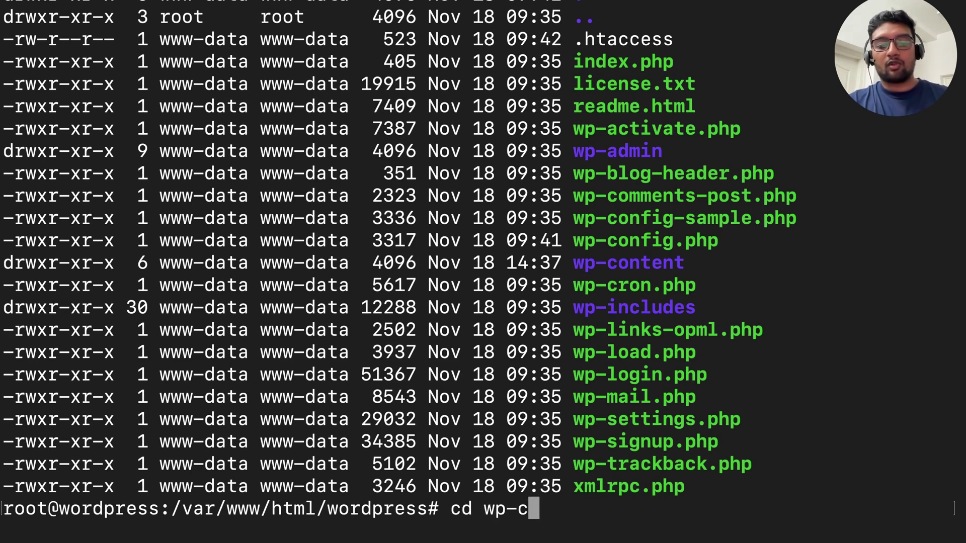
{"action": "type", "text": "ontent/themes/"}
{"action": "key", "text": "Return"}
{"action": "type", "text": "ls -al"}
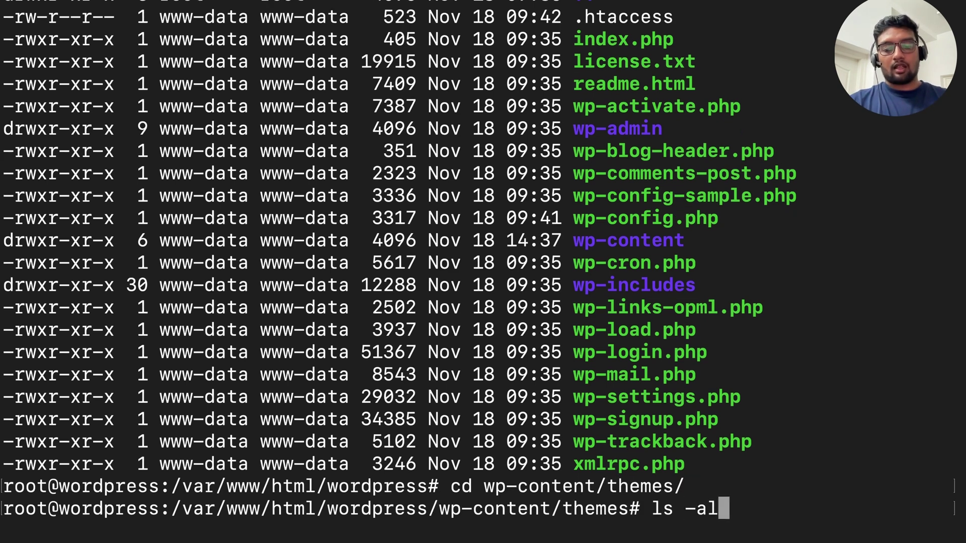
{"action": "key", "text": "Return"}
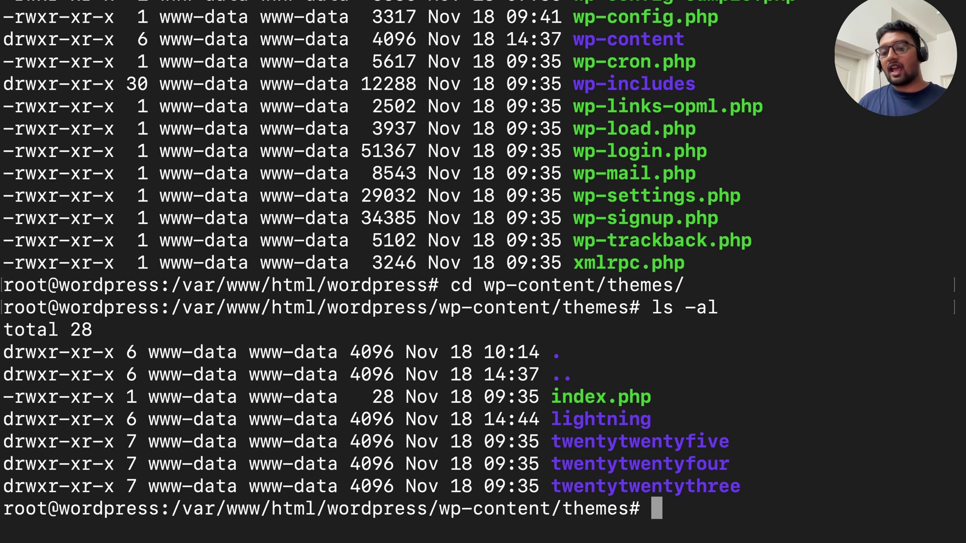
{"action": "type", "text": "cd lightning/"}
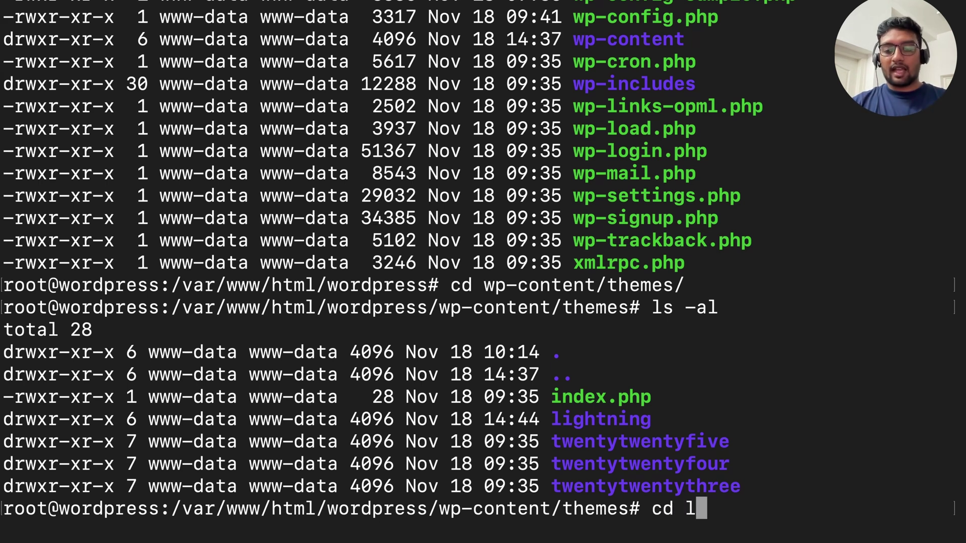
{"action": "key", "text": "Tab"}
{"action": "key", "text": "Return"}
{"action": "type", "text": "ls -al"}
{"action": "key", "text": "Return"}
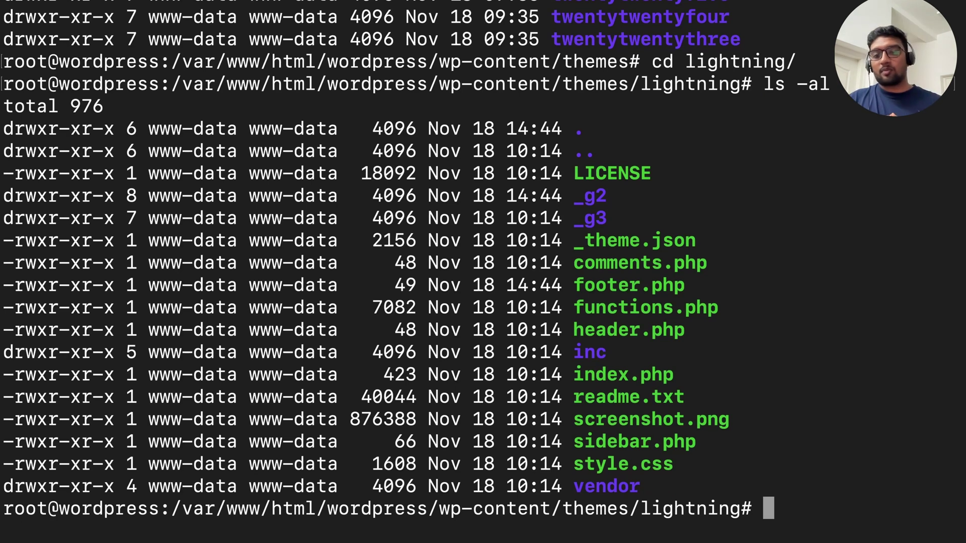
Find all footer.php files with find -iname and select the ./_g2/footer.php path.
{"action": "type", "text": "fin"}
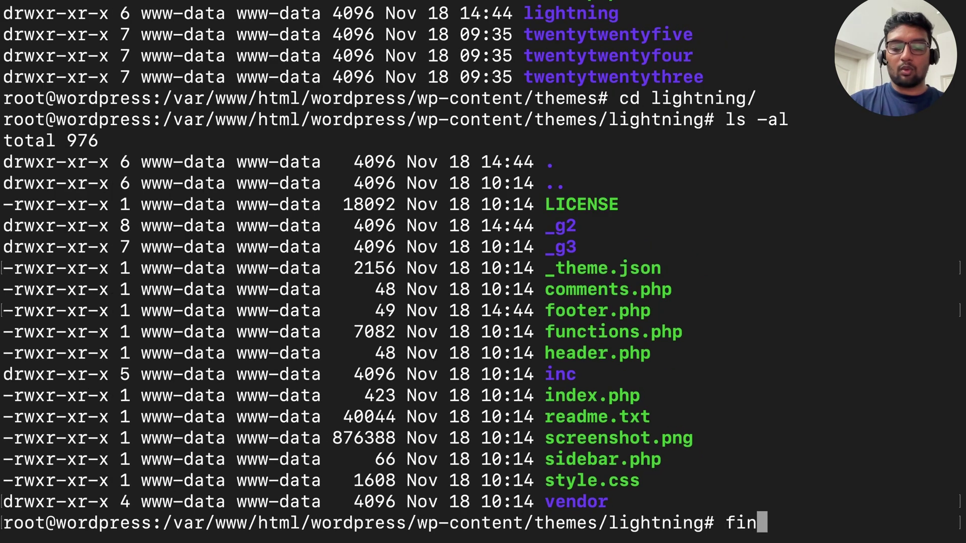
{"action": "type", "text": "d -iname f"}
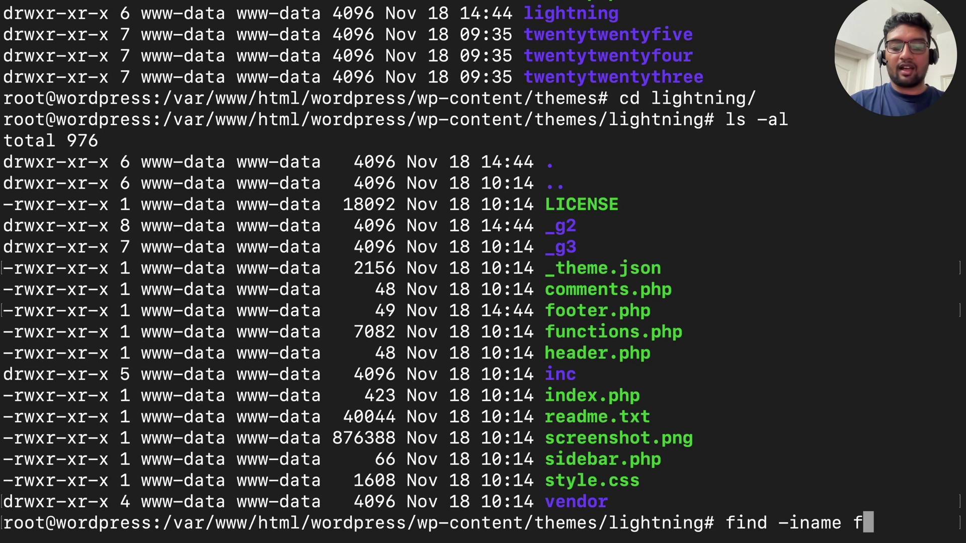
{"action": "type", "text": "oote"}
{"action": "type", "text": "hp"}
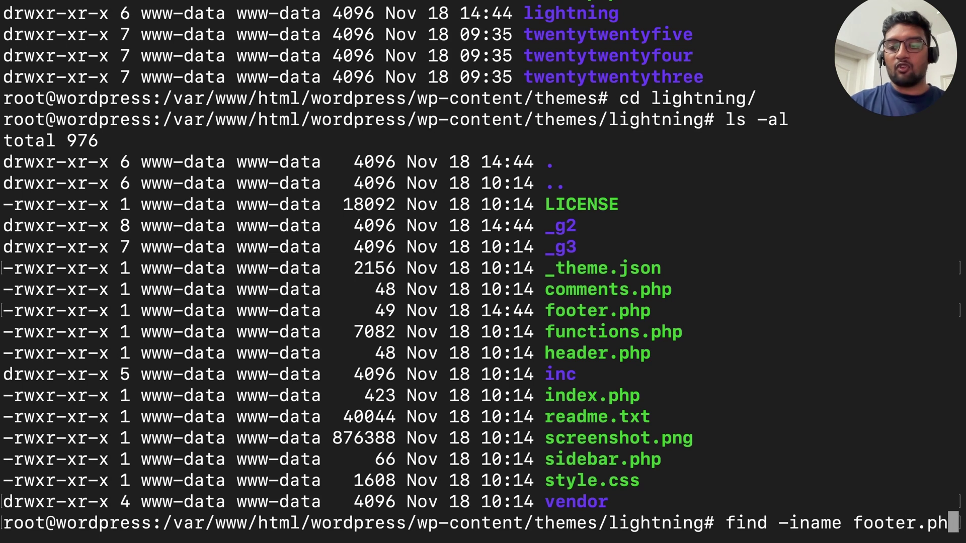
{"action": "key", "text": "Return"}
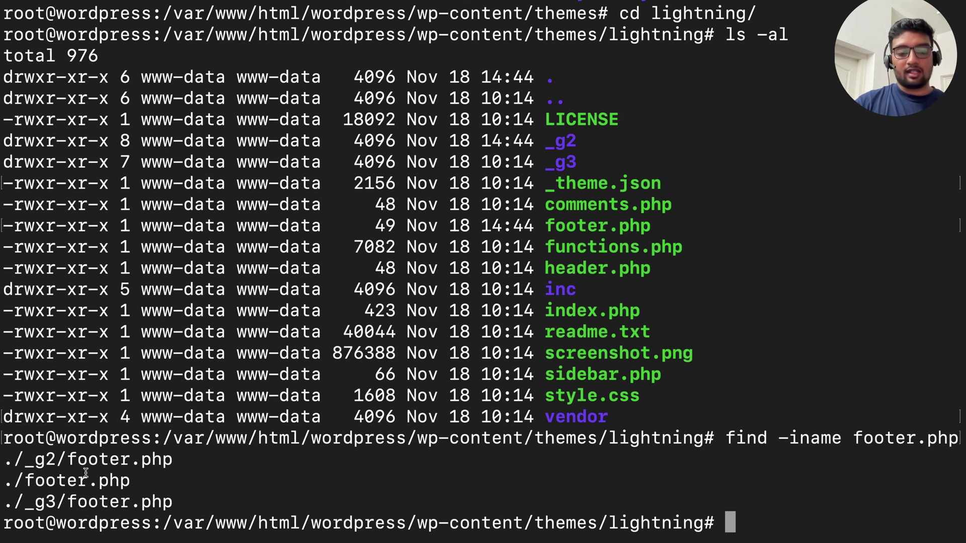
{"action": "left_click_drag", "start_coordinate": [174, 459], "coordinate": [5, 463]}
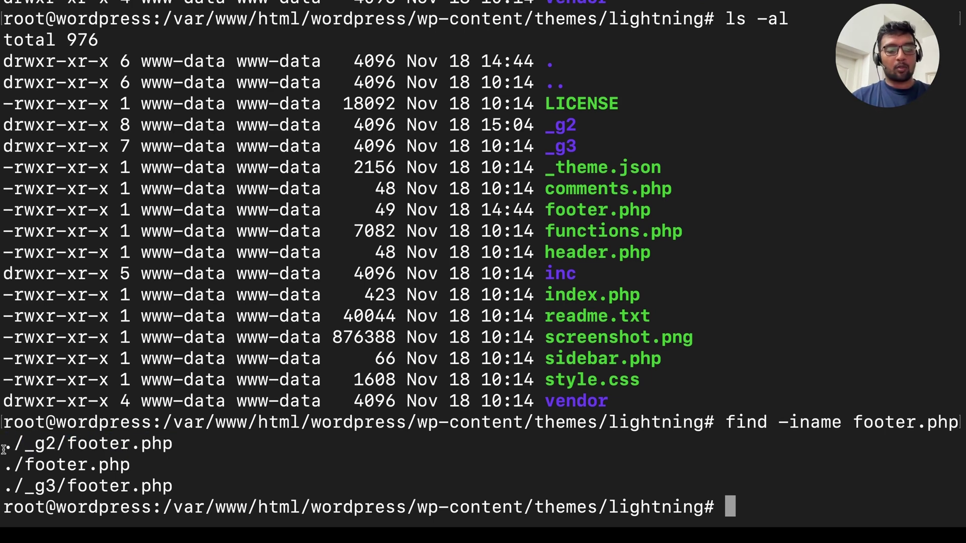
{"action": "left_click_drag", "start_coordinate": [3, 449], "coordinate": [186, 450]}
{"action": "key", "text": "super+c"}
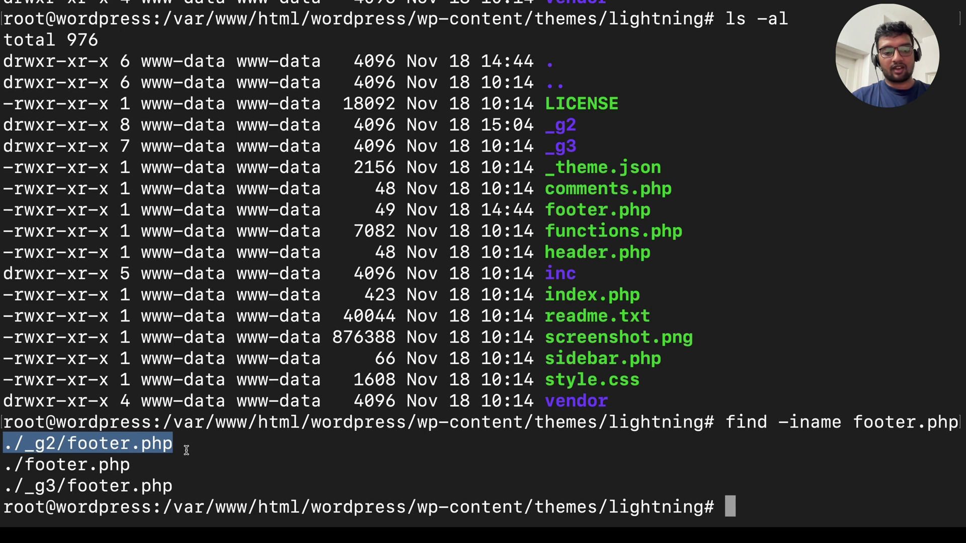
Open ./_g2/footer.php in vi, place the chatbot script above </body>, and save with :wq!
{"action": "type", "text": "vi"}
{"action": "key", "text": "super+v"}
{"action": "key", "text": "Return"}
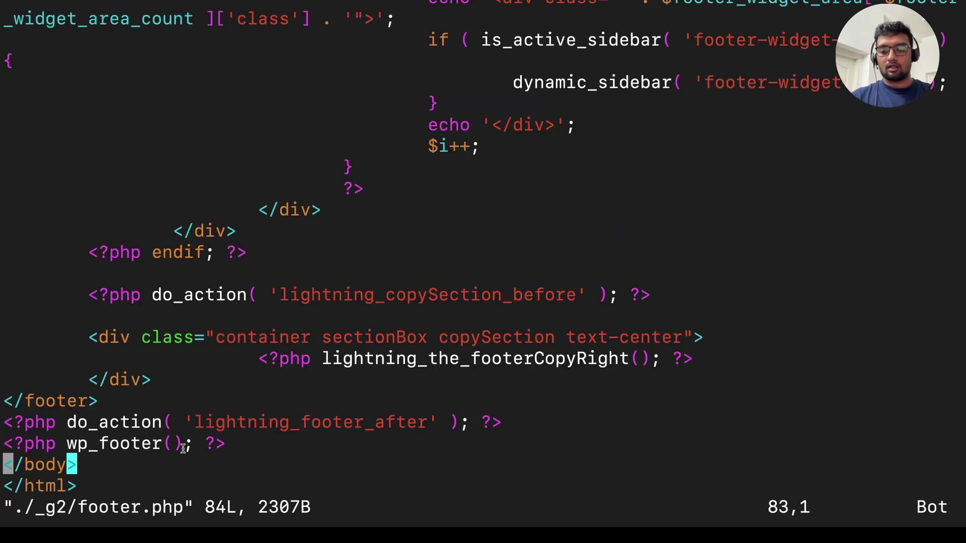
{"action": "key", "text": "j"}
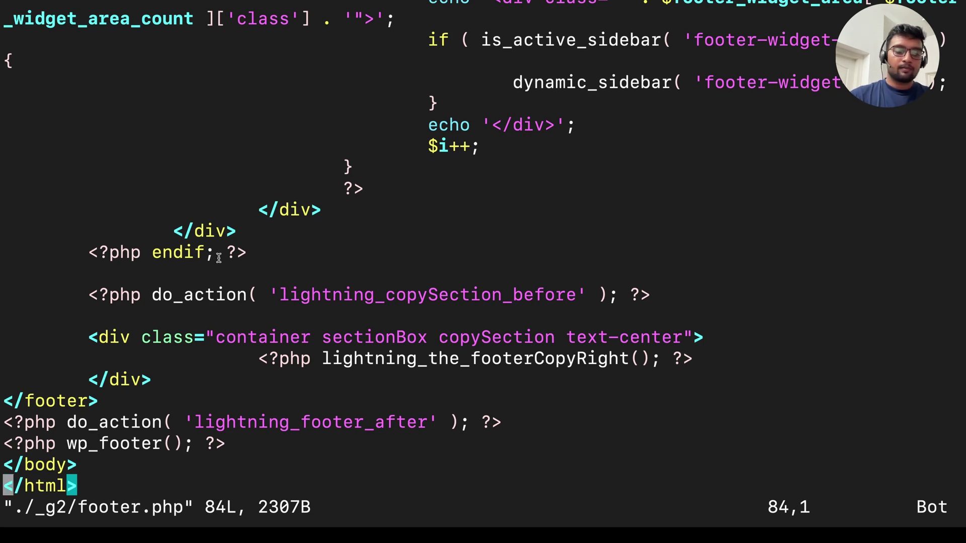
{"action": "key", "text": "k"}
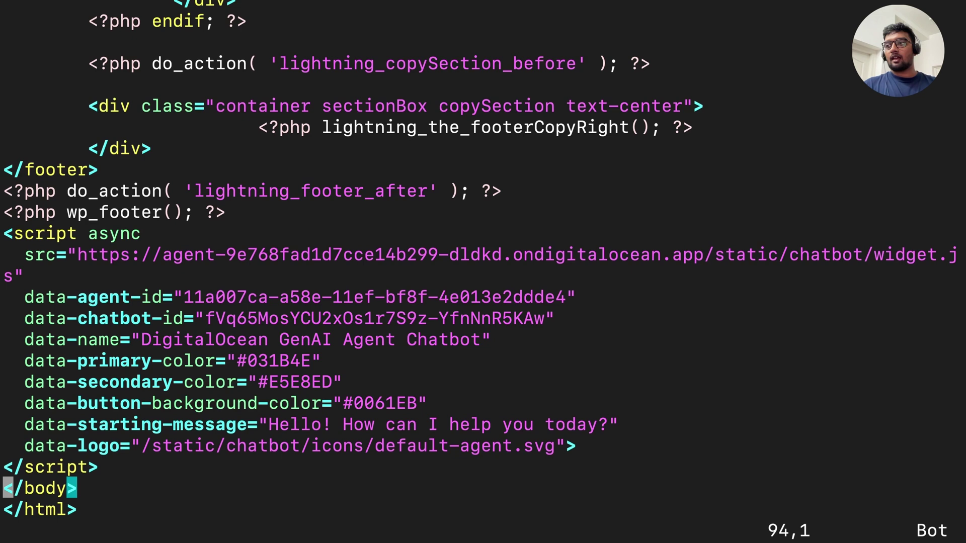
{"action": "type", "text": ":"}
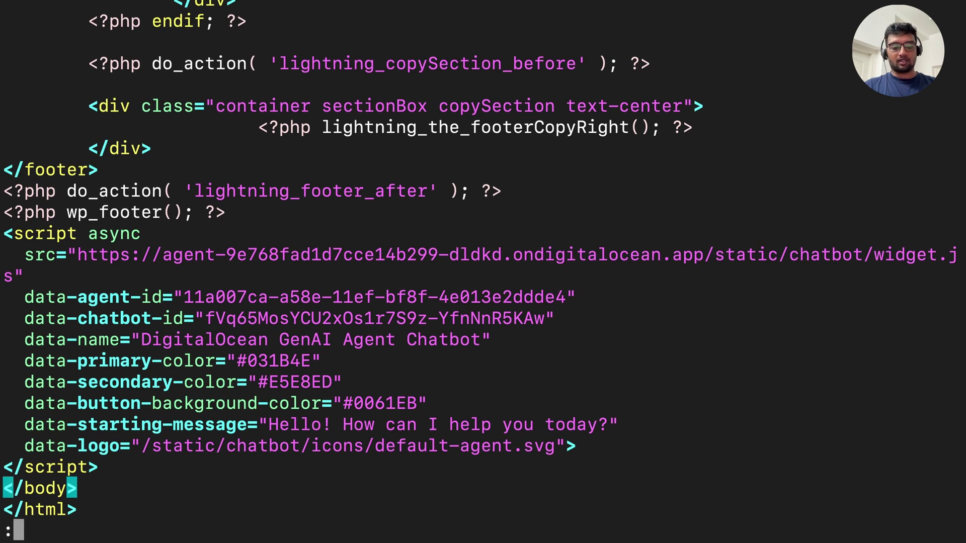
{"action": "type", "text": "wq!"}
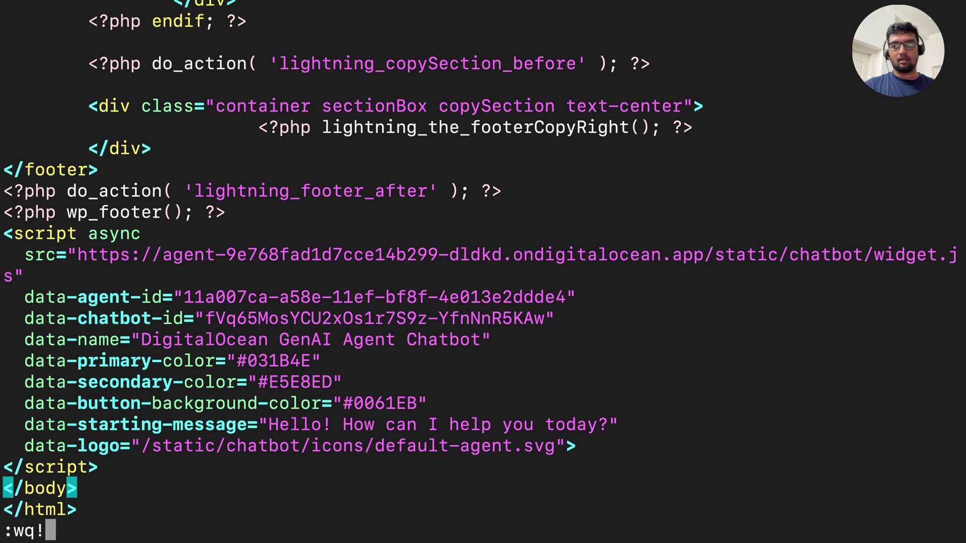
{"action": "key", "text": "Return"}
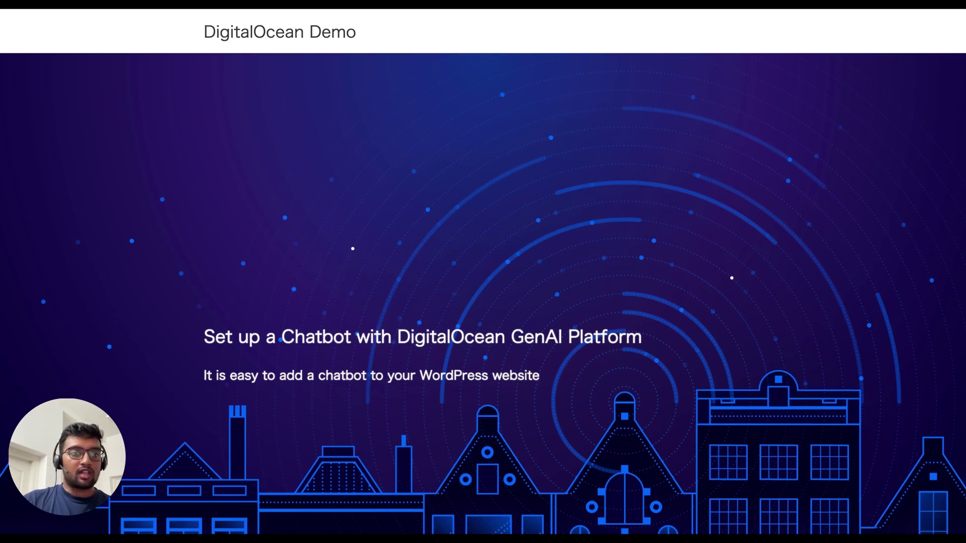
Open the chat bubble in the site's bottom-right corner to view the earlier Hello exchange.
{"action": "left_click", "coordinate": [935, 508]}
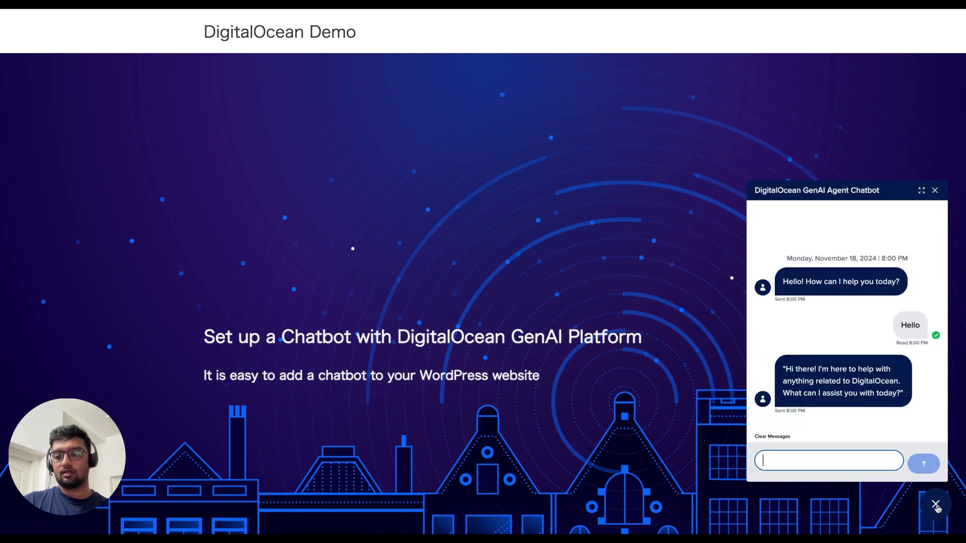